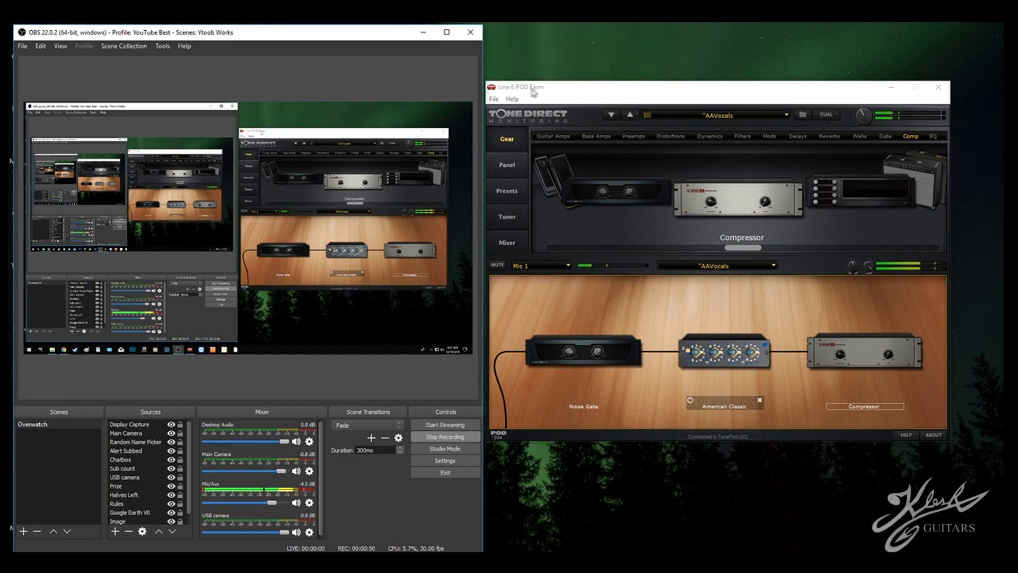
- Bring the POD Farm window with the AAVocals noise gate, American Classic and compressor chain forward
left_click(615, 92)
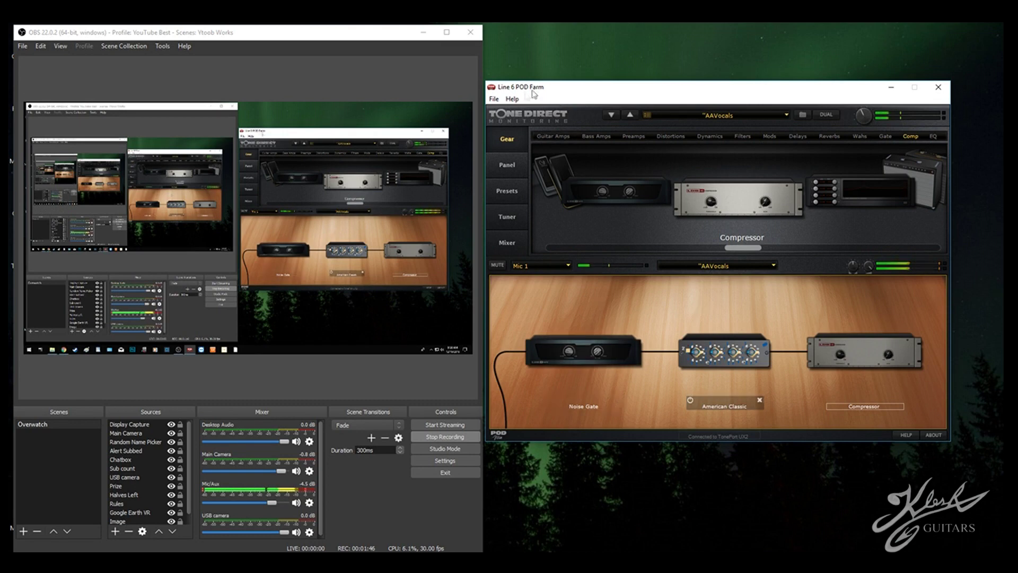
left_click(513, 100)
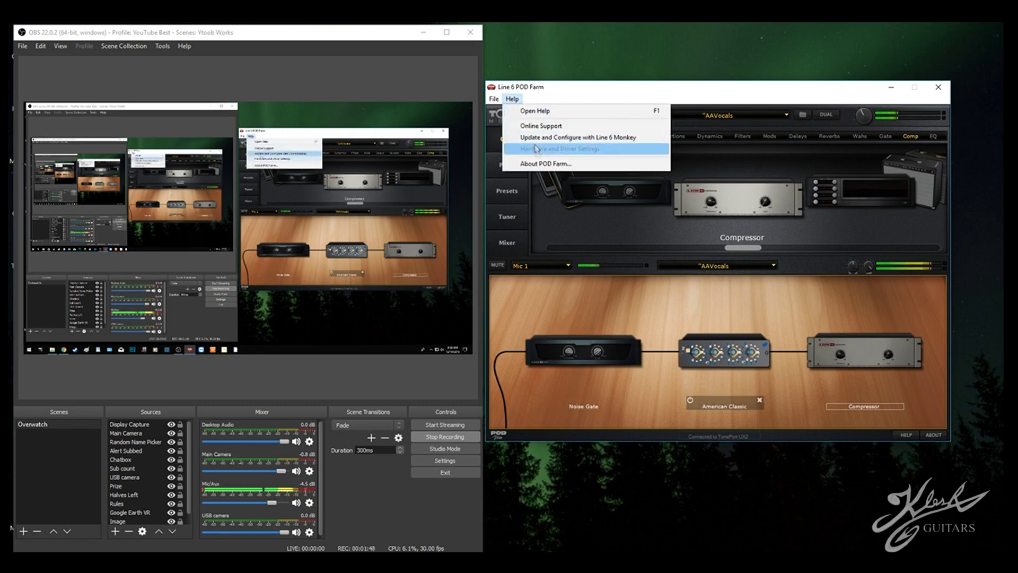
left_click(530, 164)
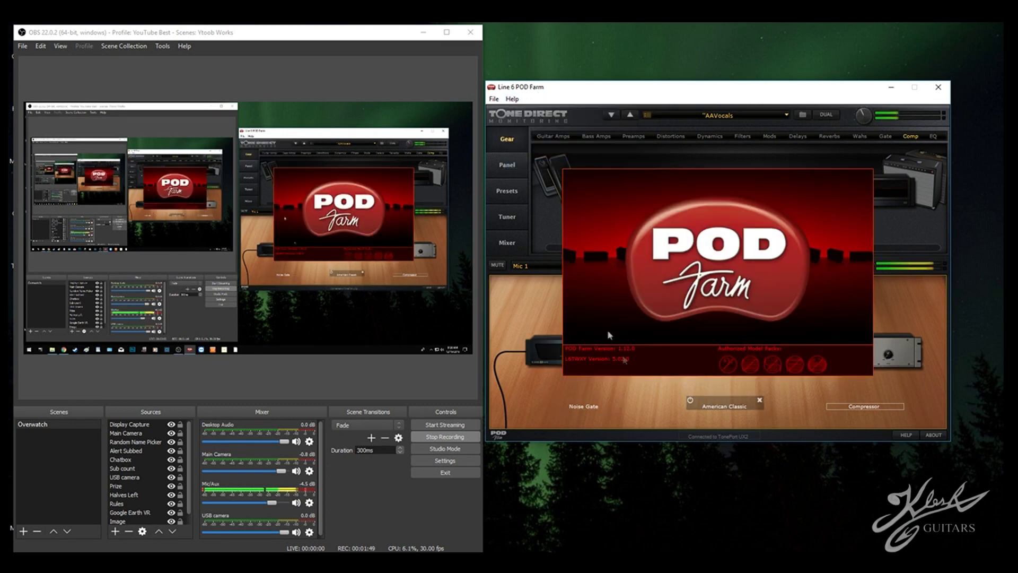
left_click(631, 354)
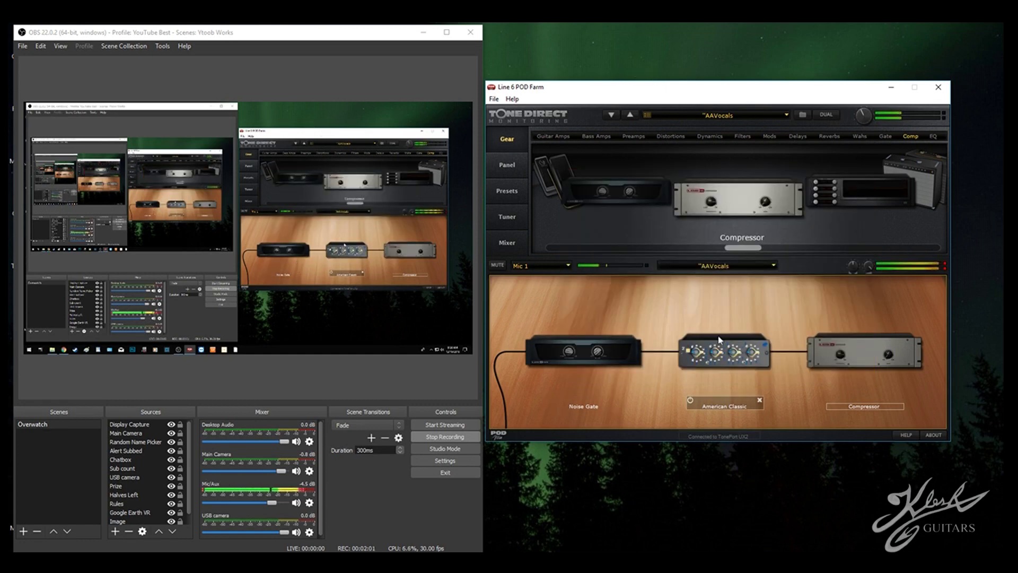
mouse_move(579, 357)
mouse_move(880, 351)
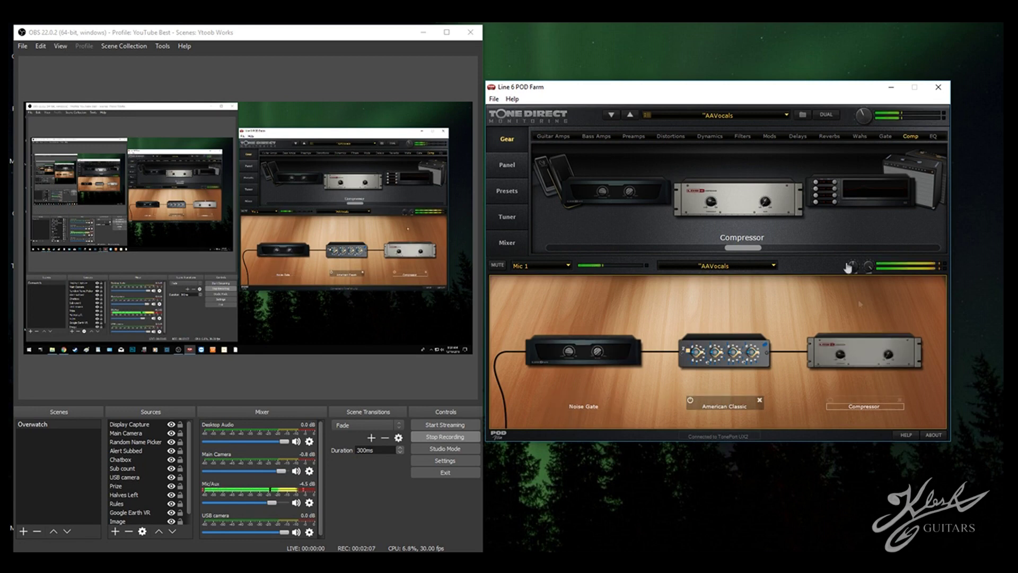
- Show the mixer with Mic 1 as the input and Processed as the record send source
left_click(586, 340)
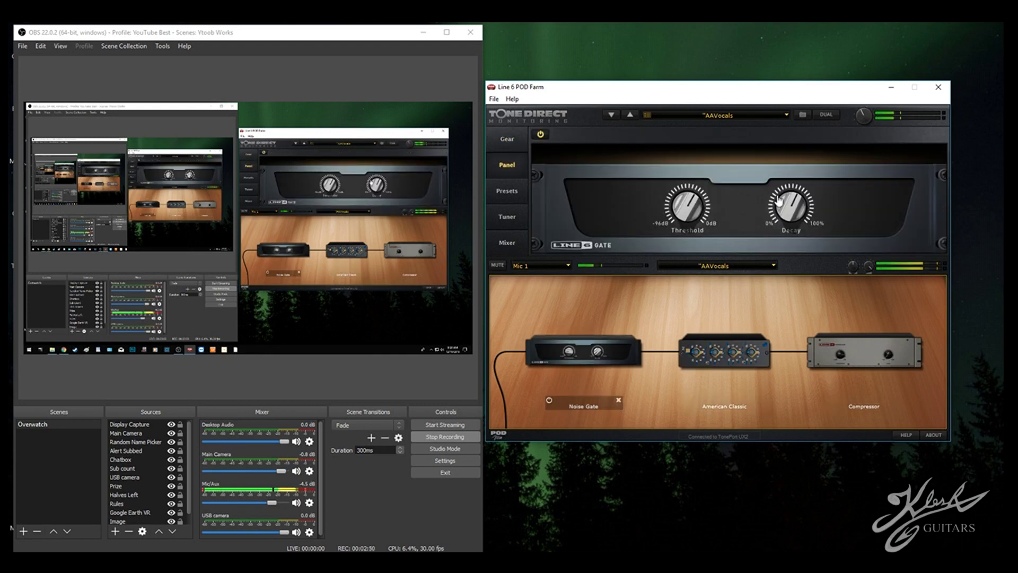
left_click(511, 246)
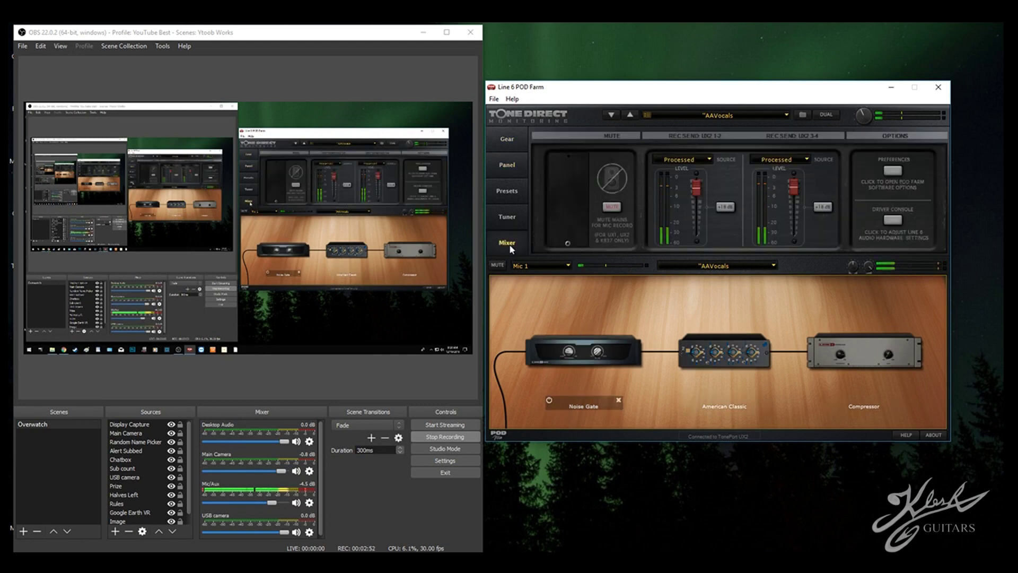
left_click(568, 267)
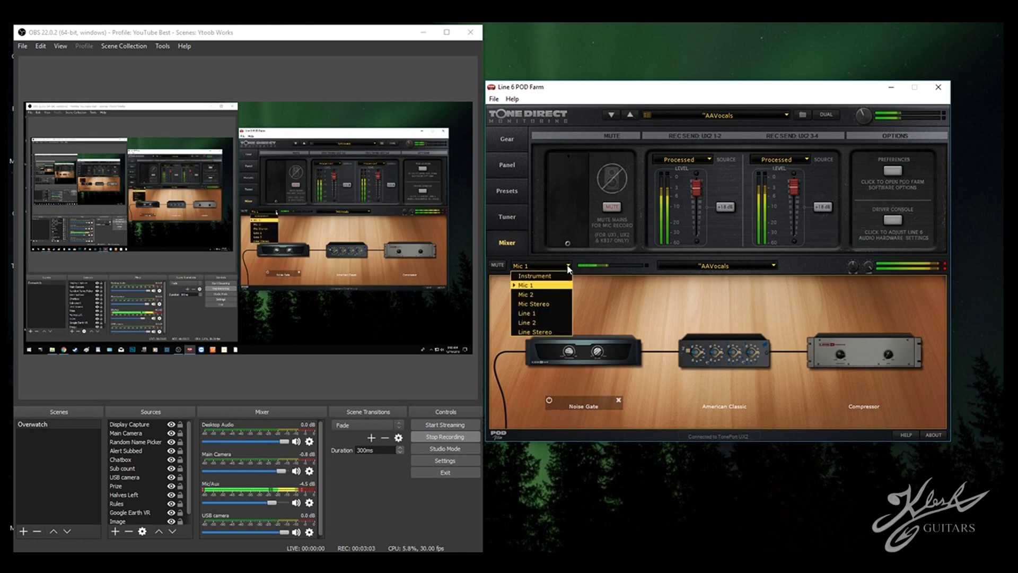
left_click(548, 285)
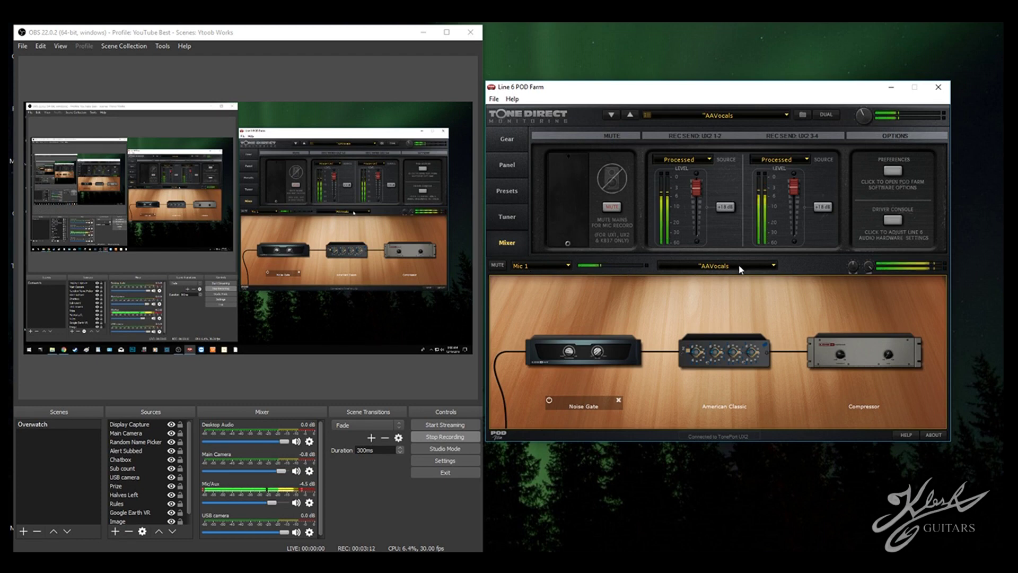
left_click(699, 159)
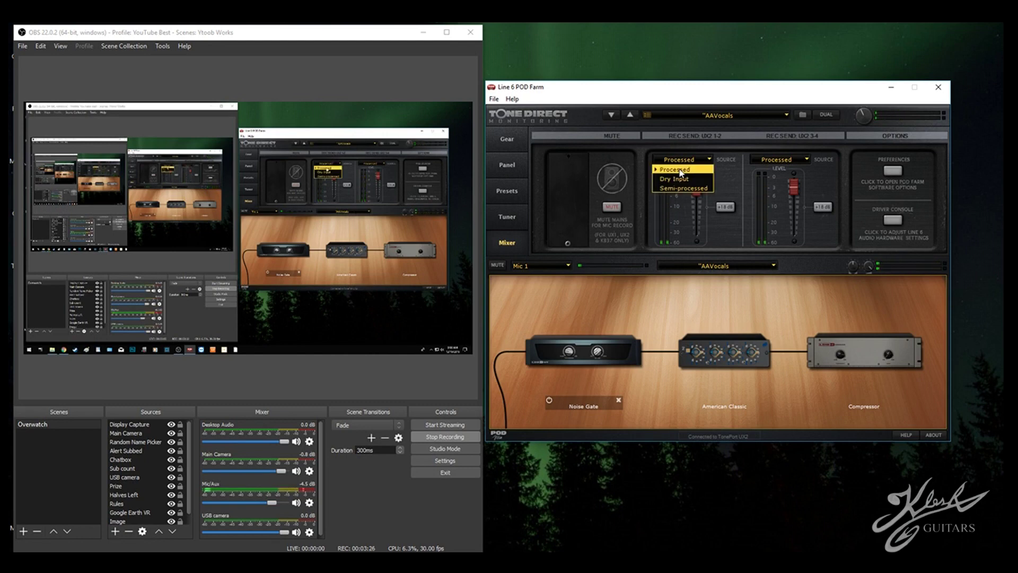
left_click(699, 160)
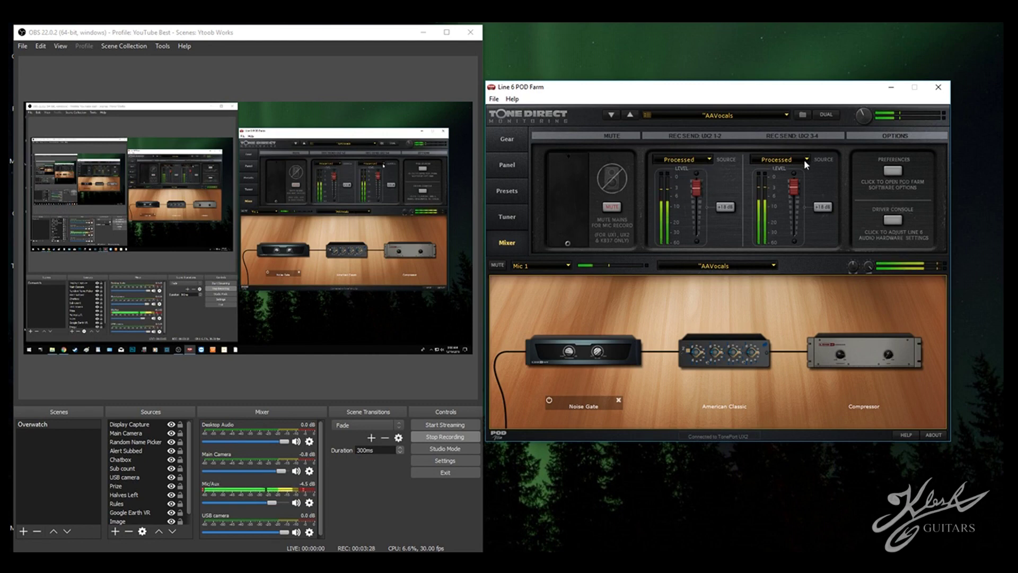
- Raise the mixer's monitoring level to about -10.7 dB
mouse_move(699, 191)
scroll(698, 191, "up", 1)
mouse_move(864, 119)
left_click_drag(863, 119, 863, 115)
- Check the noise gate's -37 dB threshold and 59% decay, then show the American Classic panel
double_click(580, 364)
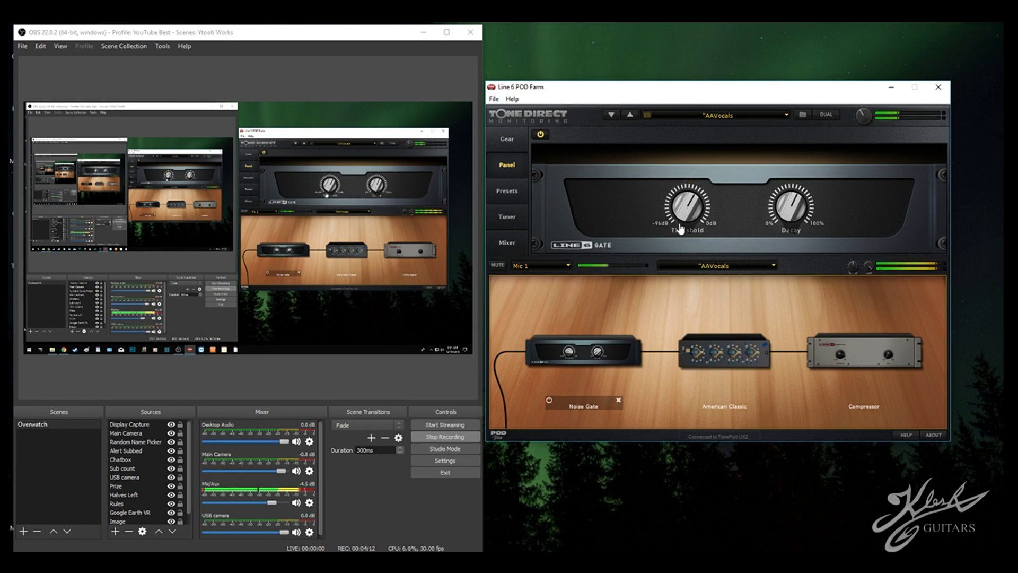
mouse_move(793, 212)
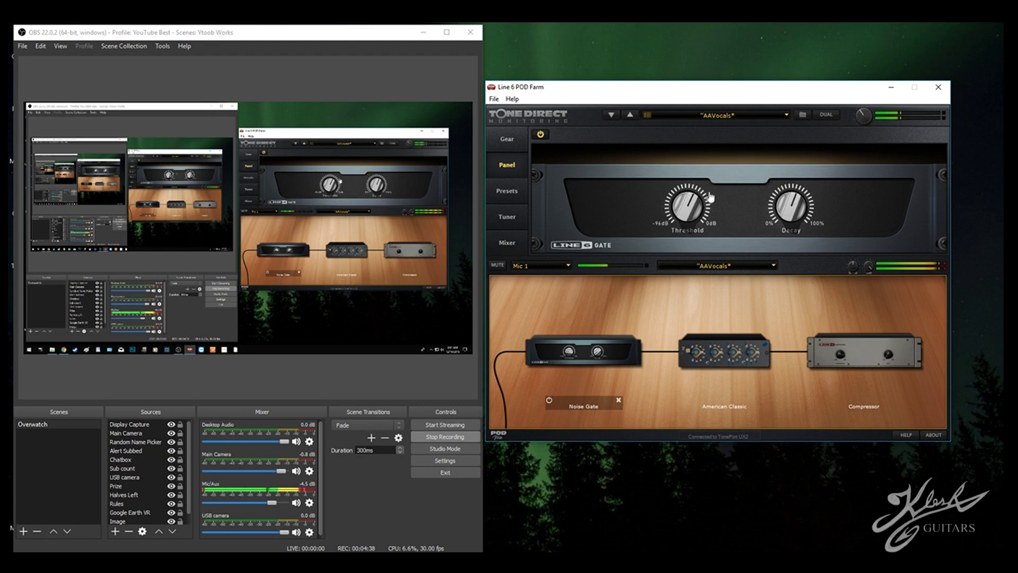
left_click(717, 354)
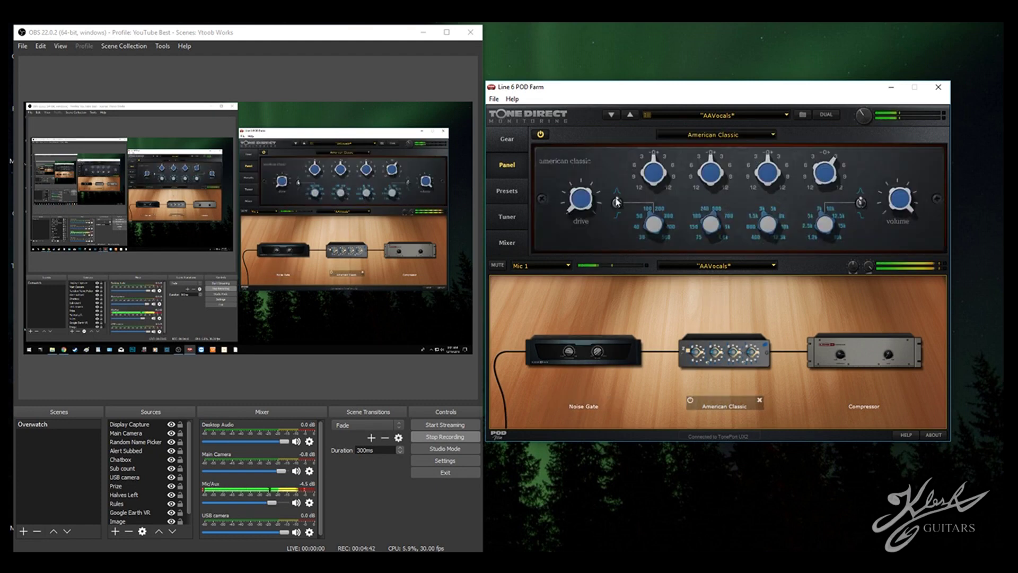
- Set American Classic drive to about 26%, boost the third and fourth bands, and cut the first
mouse_move(577, 198)
mouse_move(577, 198)
left_mouse_down()
mouse_move(589, 152)
mouse_move(590, 201)
left_mouse_up()
left_click_drag(580, 206, 578, 196)
mouse_move(825, 170)
left_mouse_down()
mouse_move(825, 150)
mouse_move(828, 199)
mouse_move(825, 151)
mouse_move(825, 167)
left_mouse_up()
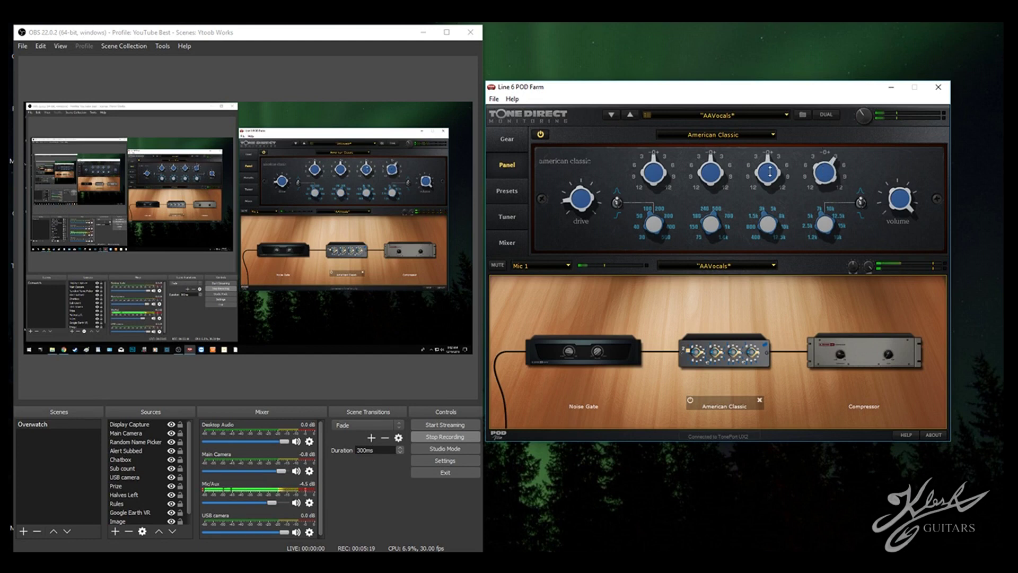
left_click_drag(770, 171, 711, 170)
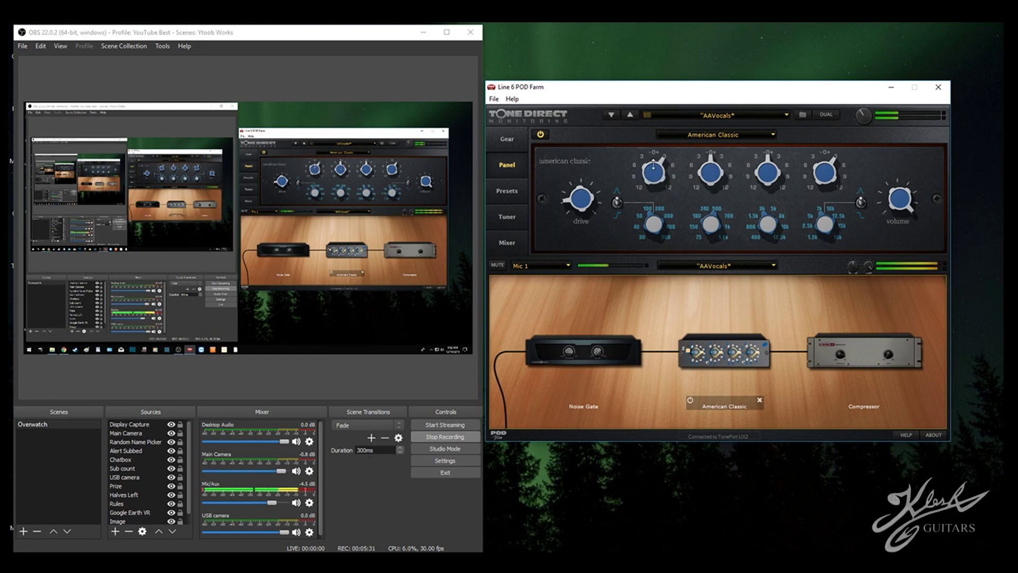
left_click_drag(654, 150, 658, 175)
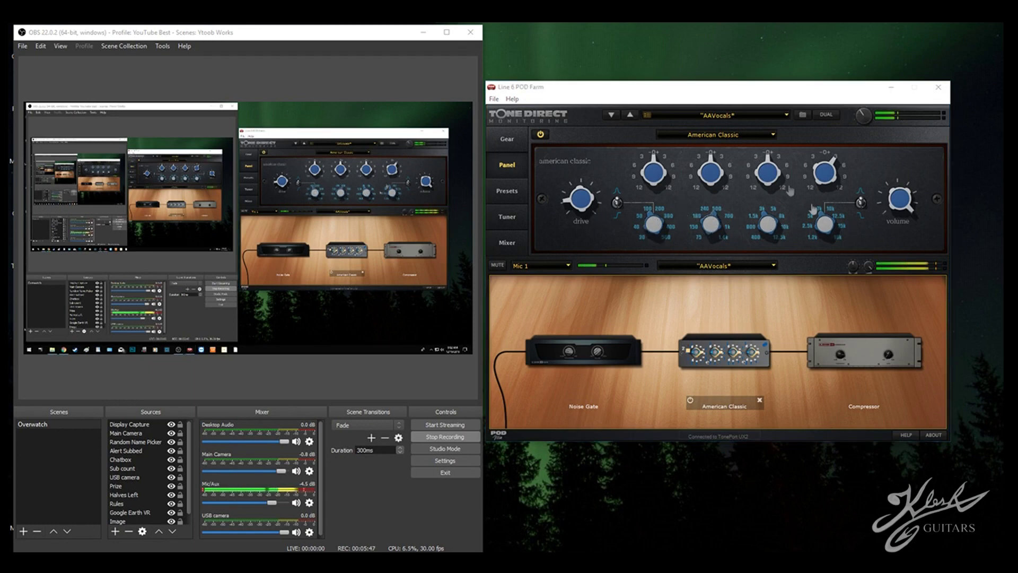
left_click(652, 223)
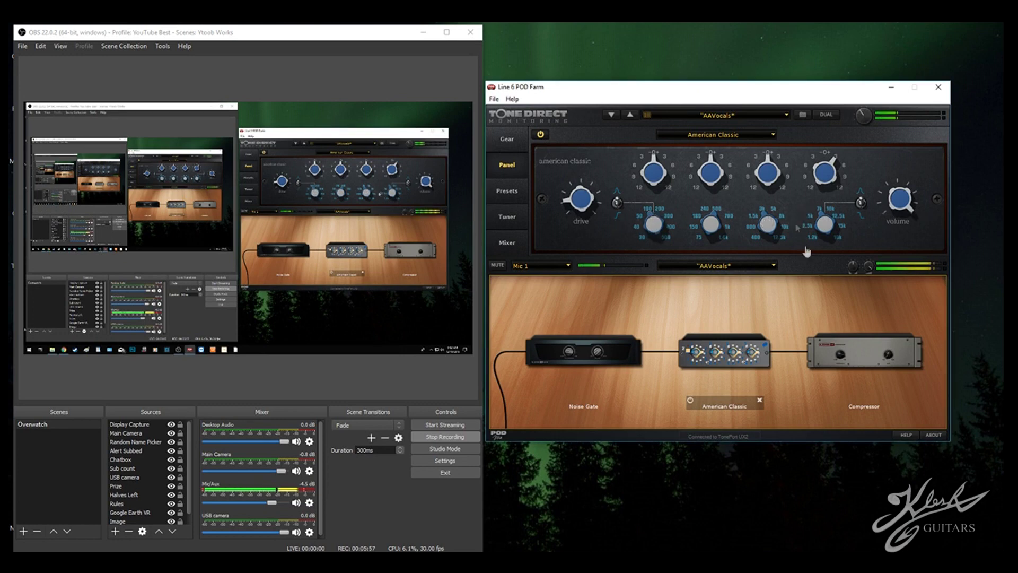
- Set the compressor threshold to about -36 dB and its gain to 9 dB
left_click(865, 352)
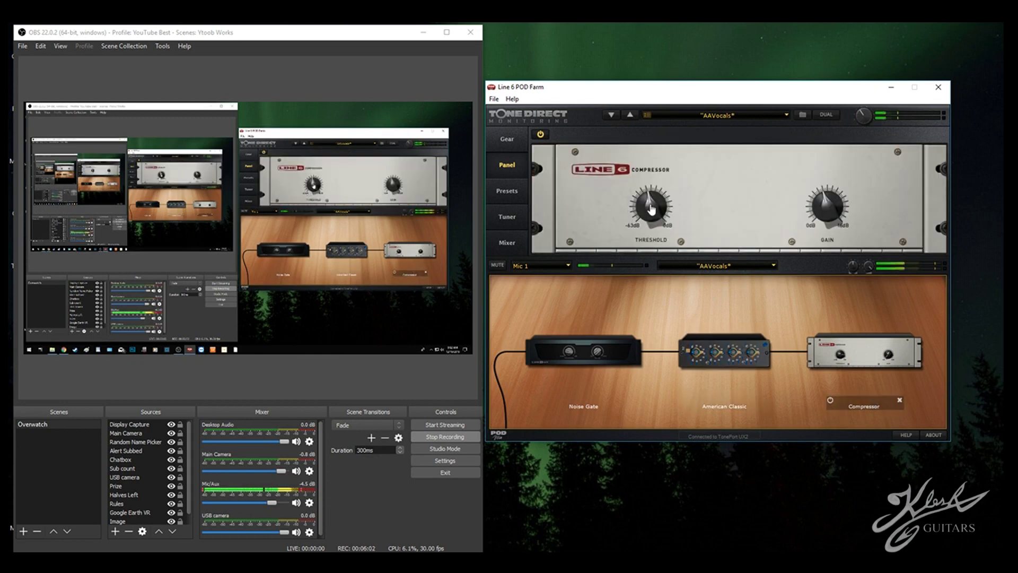
mouse_move(650, 203)
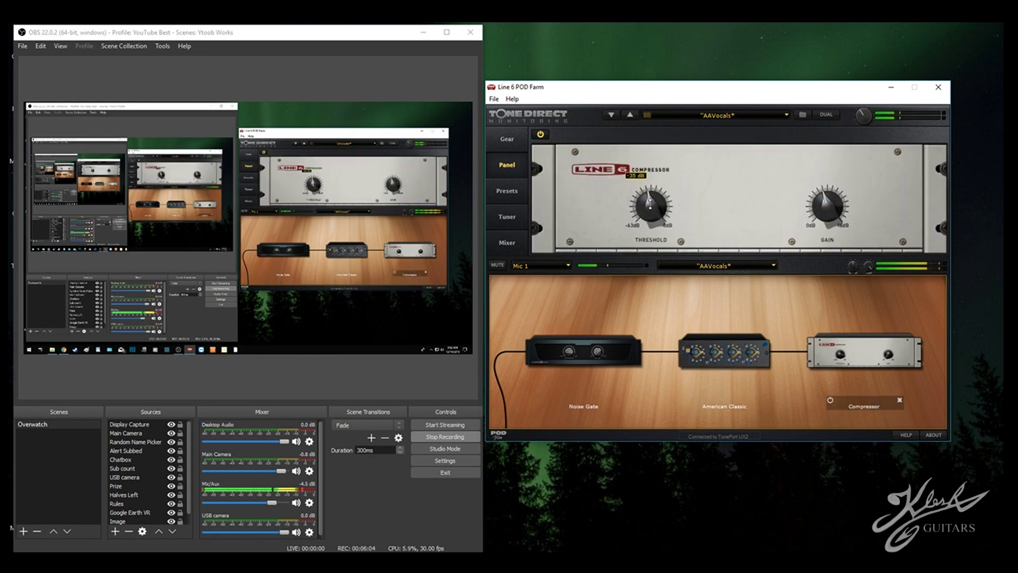
mouse_move(650, 203)
left_mouse_down()
mouse_move(656, 183)
mouse_move(657, 226)
mouse_move(657, 205)
left_mouse_up()
left_click_drag(656, 205, 657, 205)
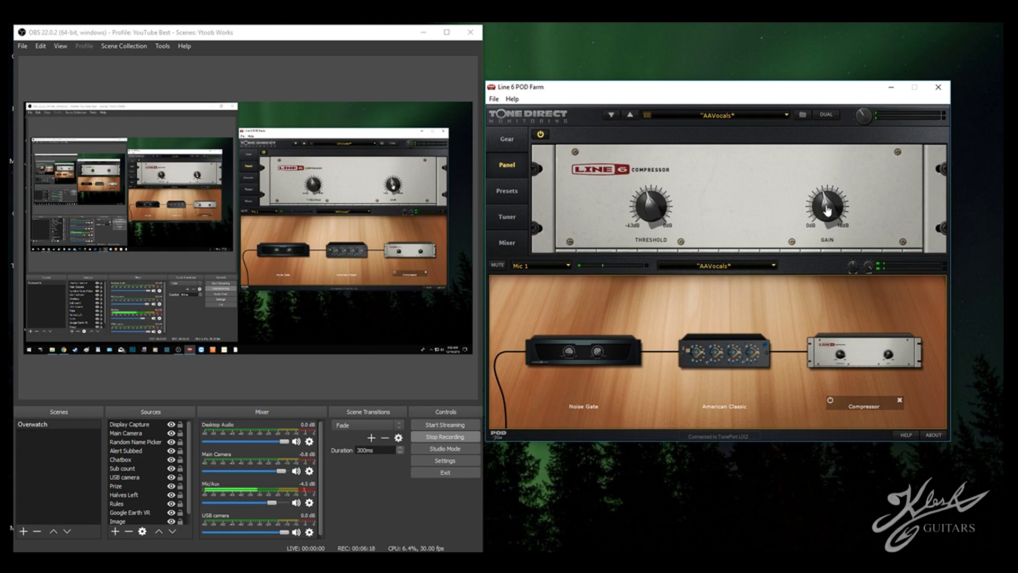
mouse_move(826, 204)
left_mouse_down()
mouse_move(830, 175)
mouse_move(833, 210)
left_mouse_up()
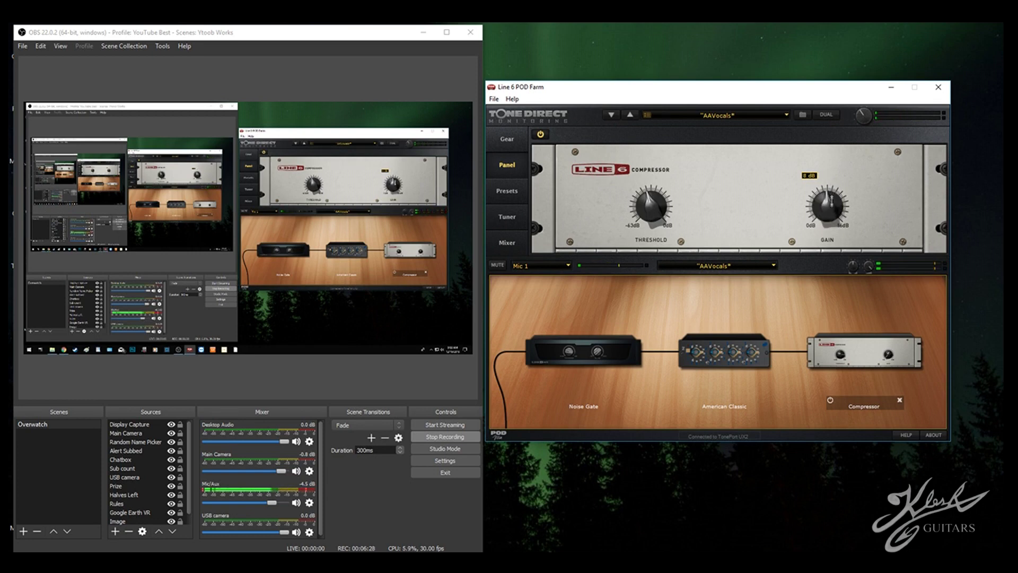
left_click_drag(830, 201, 831, 200)
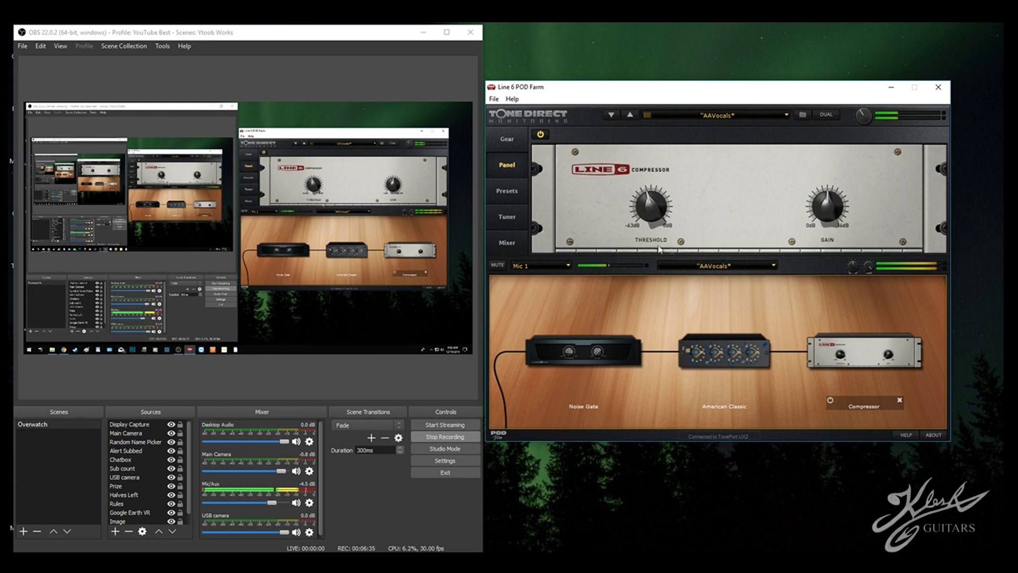
left_click_drag(482, 68, 483, 69)
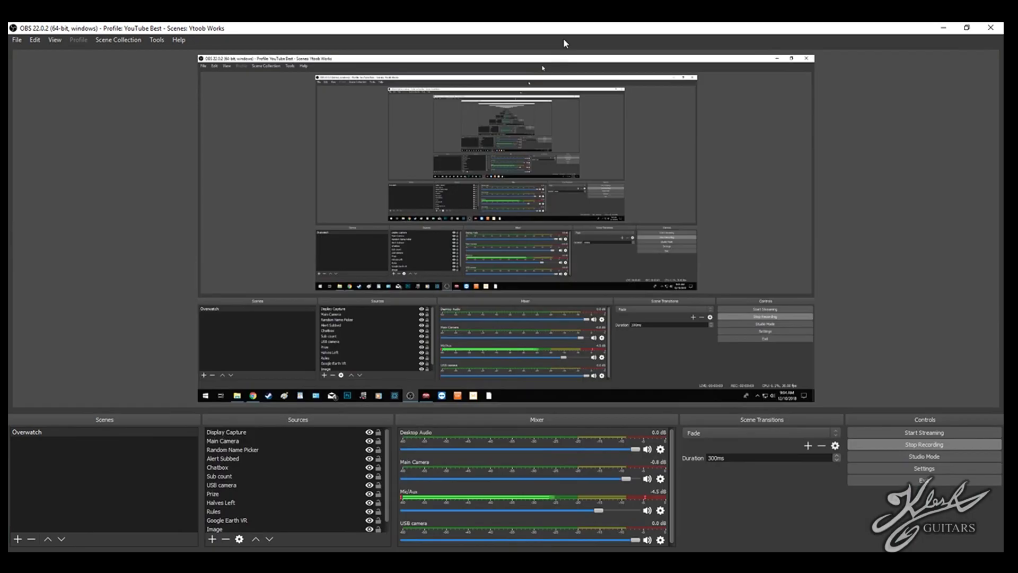
- Maximize the OBS Studio window over POD Farm
left_click(447, 32)
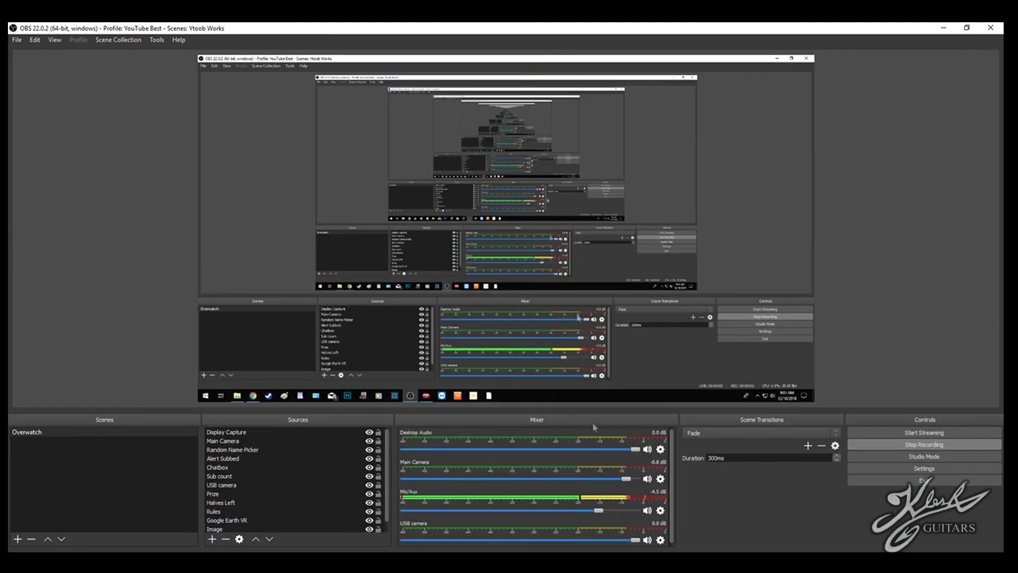
- Confirm Line 6 TonePort as the Mic/Aux device in its properties and set Mic/Aux to -5.8 dB
left_click(660, 510)
left_click(680, 493)
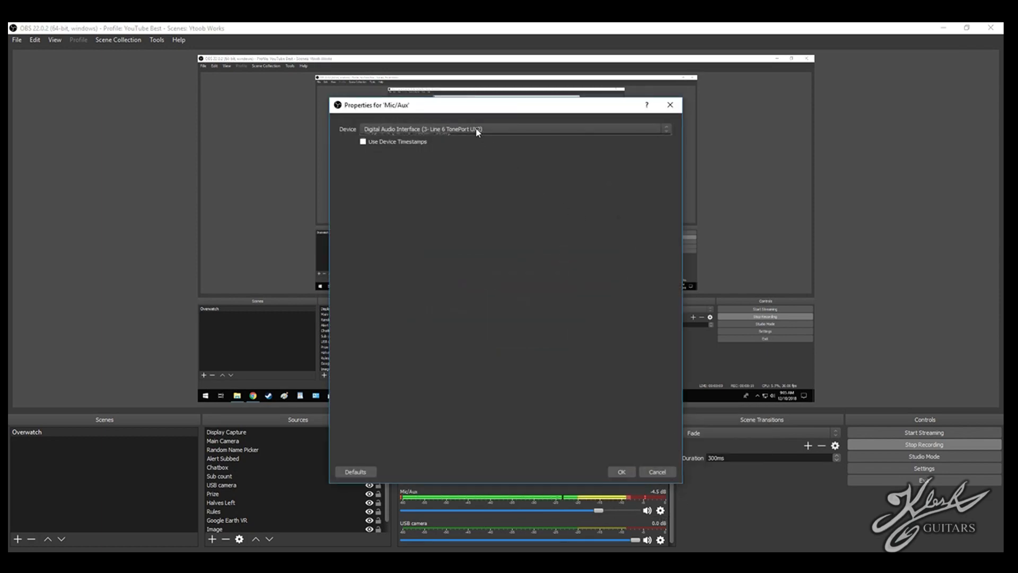
left_click(476, 130)
left_click(459, 151)
left_click(623, 472)
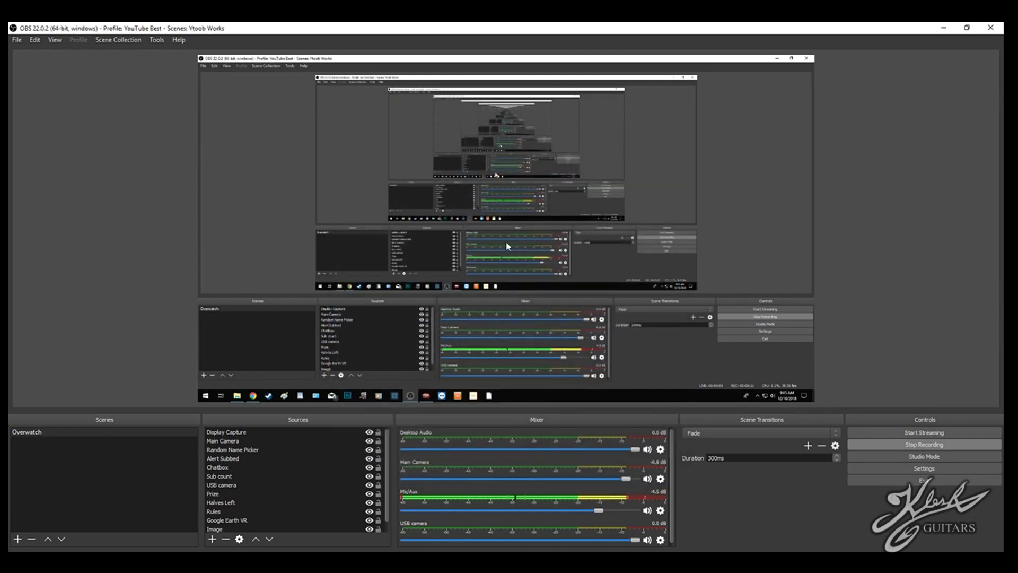
mouse_move(592, 511)
left_mouse_down()
mouse_move(582, 514)
mouse_move(606, 515)
mouse_move(455, 513)
mouse_move(603, 513)
mouse_move(590, 512)
left_mouse_up()
- Restore OBS to a smaller window with POD Farm visible behind it
left_click(965, 28)
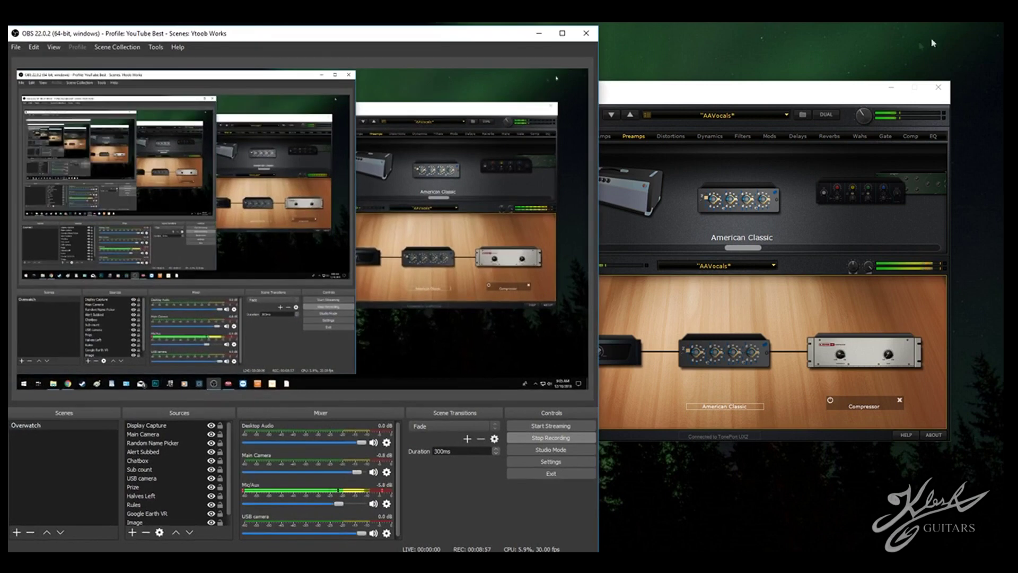